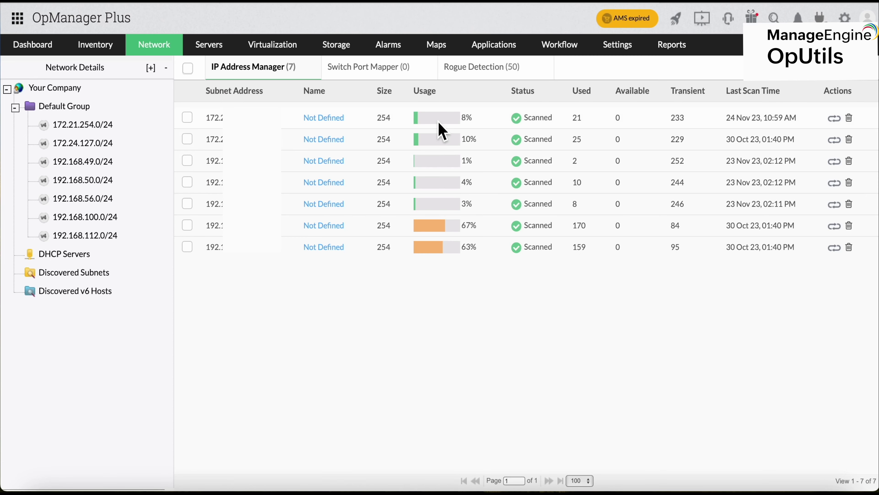
Step: Open Rogue Detection to list the 45 discovered devices, with 5 rogue, 0 trusted and 0 guest
{"action": "left_click", "coordinate": [490, 66]}
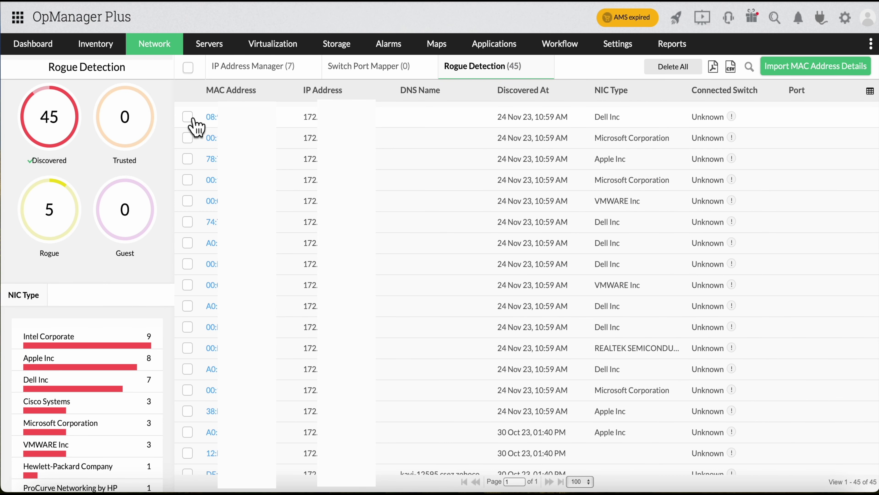
Step: Mark the first seven discovered devices as rogue and show the 12-device rogue list
{"action": "left_click", "coordinate": [187, 117]}
{"action": "left_click", "coordinate": [187, 138]}
{"action": "left_click", "coordinate": [188, 158]}
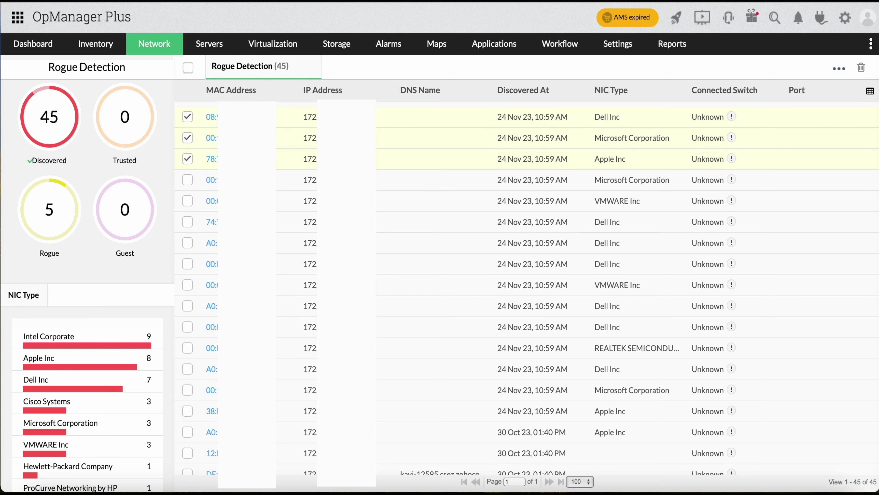
{"action": "left_click", "coordinate": [187, 180]}
{"action": "left_click", "coordinate": [188, 201]}
{"action": "left_click", "coordinate": [187, 222]}
{"action": "left_click", "coordinate": [189, 244]}
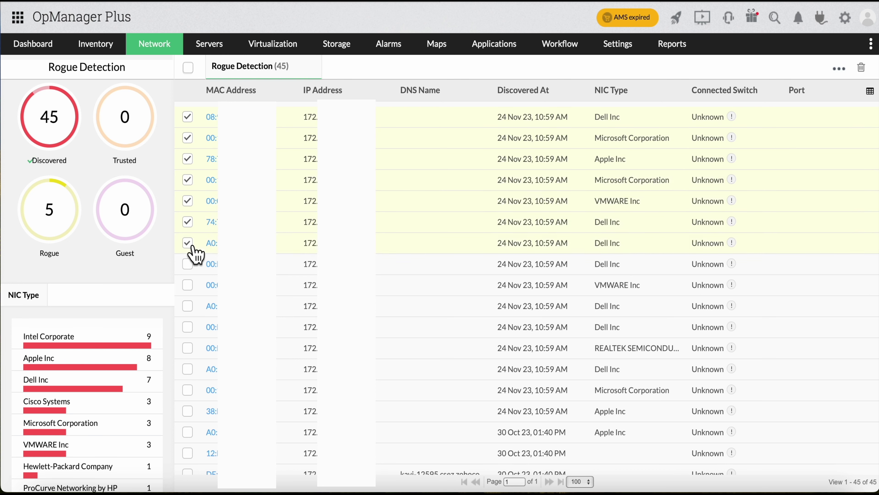
{"action": "left_click", "coordinate": [839, 71]}
{"action": "left_click", "coordinate": [734, 159]}
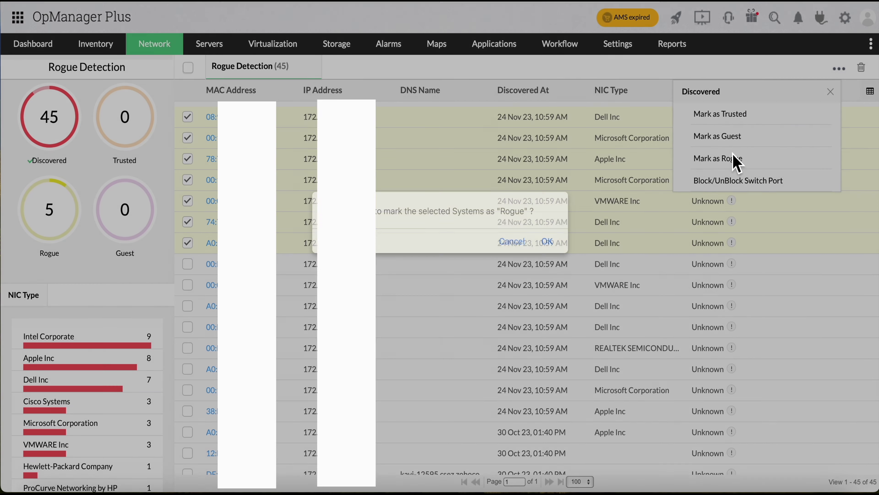
{"action": "left_click", "coordinate": [548, 241]}
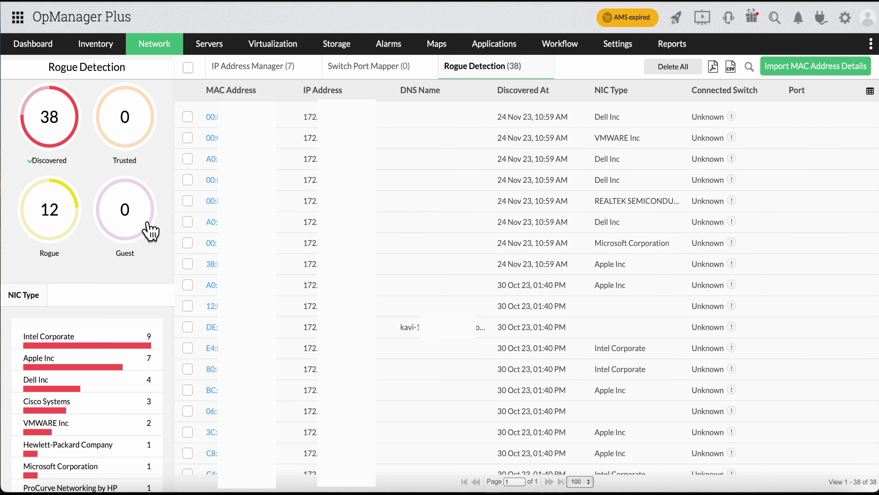
{"action": "left_click", "coordinate": [59, 219]}
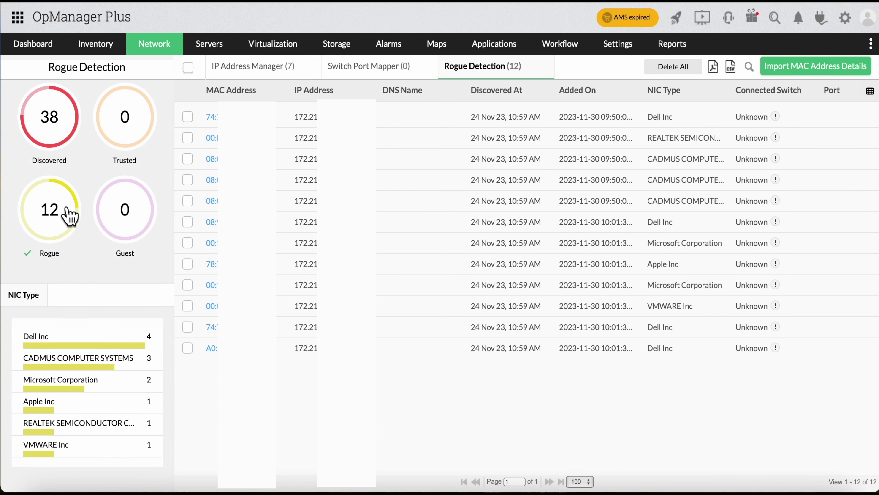
Step: Block the first rogue device's port on 'floor 2 switch', ifIndex 10101, using a selected credential
{"action": "left_click", "coordinate": [188, 117]}
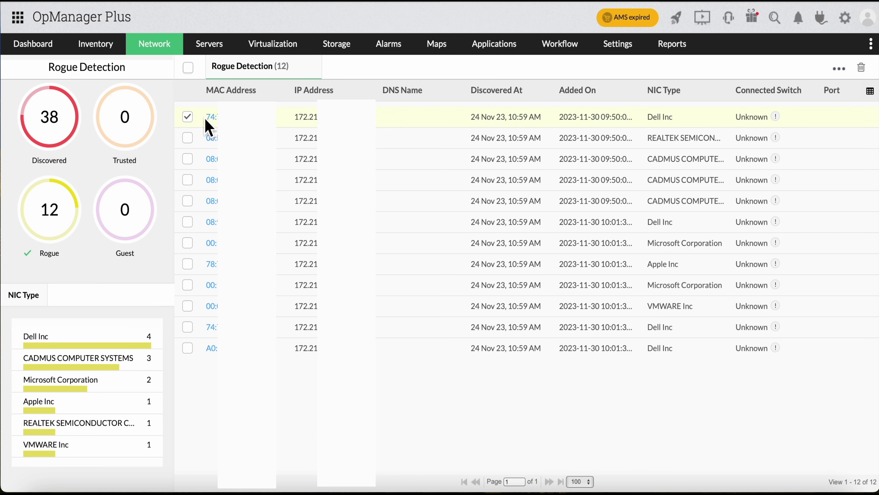
{"action": "left_click", "coordinate": [839, 68]}
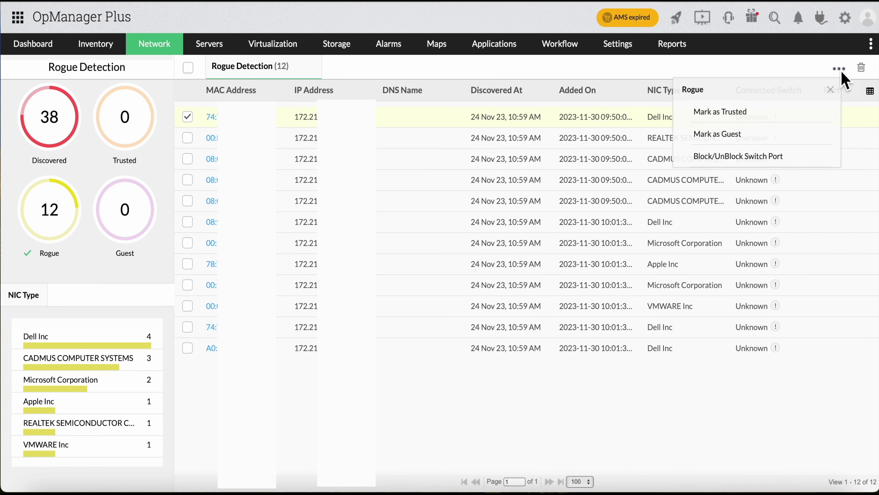
{"action": "left_click", "coordinate": [756, 158]}
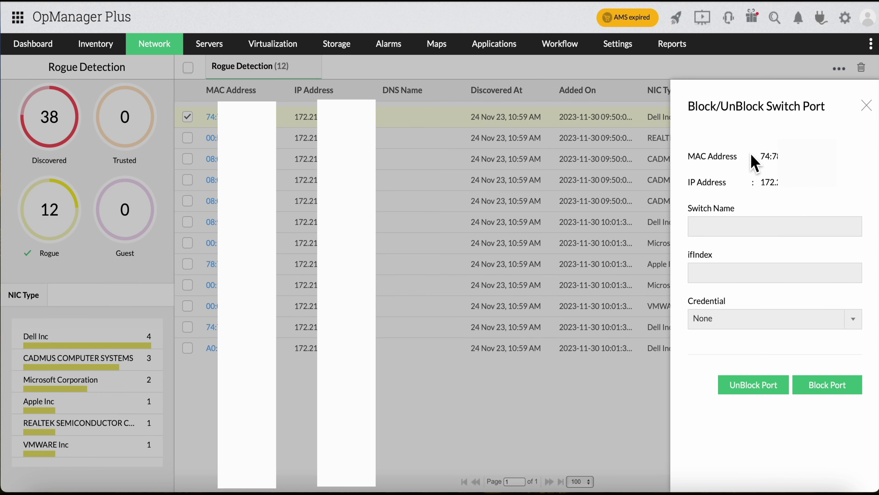
{"action": "left_click", "coordinate": [759, 226]}
{"action": "type", "text": "floo"}
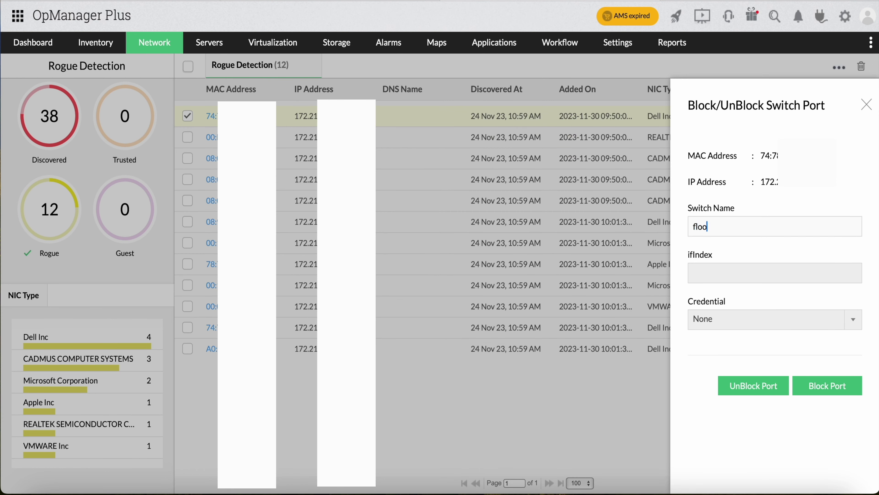
{"action": "type", "text": "r 2 switch"}
{"action": "key", "text": "Tab"}
{"action": "type", "text": "10101"}
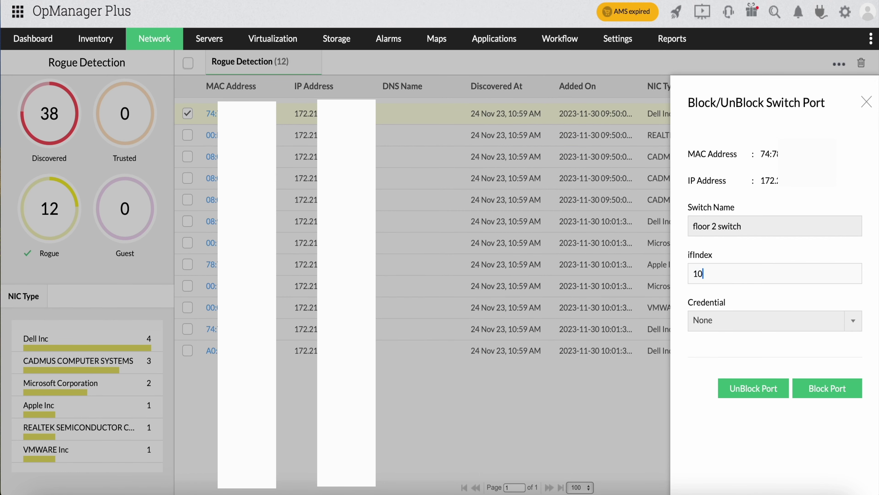
{"action": "left_click", "coordinate": [689, 326]}
{"action": "left_click", "coordinate": [710, 346]}
{"action": "left_click", "coordinate": [810, 388]}
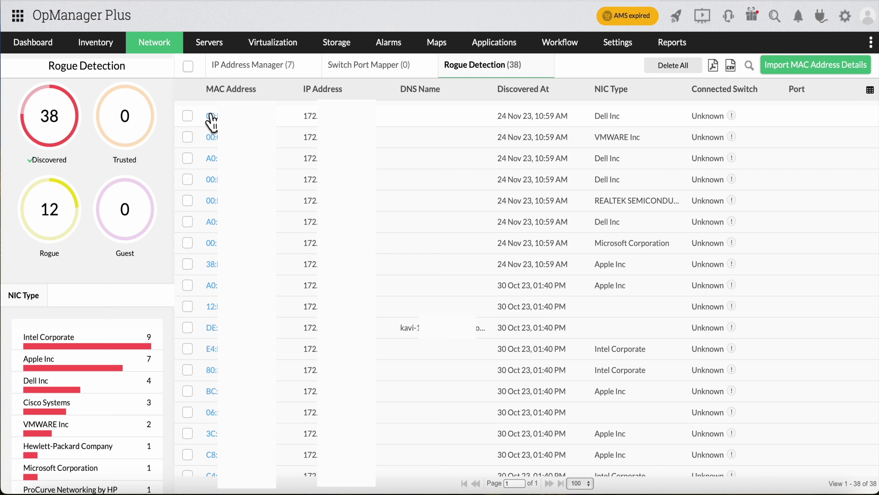
Step: Select the first seven discovered devices and choose to mark them as guests
{"action": "left_click", "coordinate": [188, 117]}
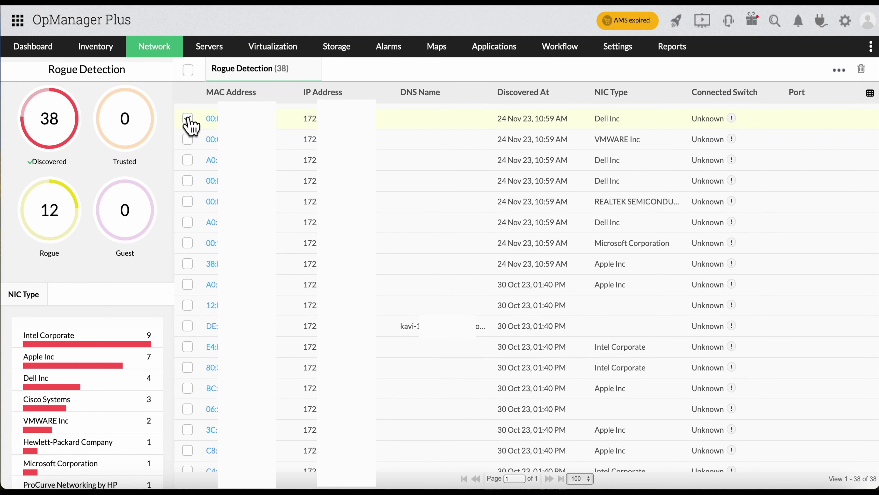
{"action": "left_click", "coordinate": [187, 138]}
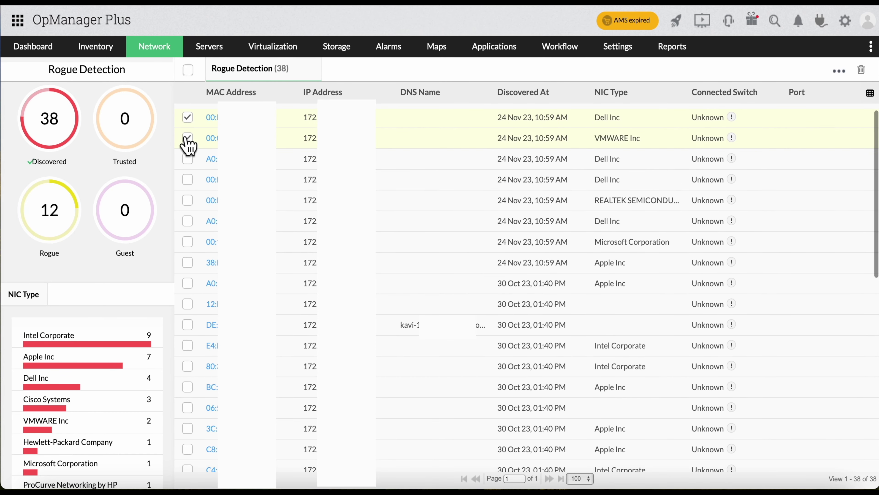
{"action": "left_click", "coordinate": [188, 159]}
{"action": "left_click", "coordinate": [188, 180]}
{"action": "left_click", "coordinate": [187, 200]}
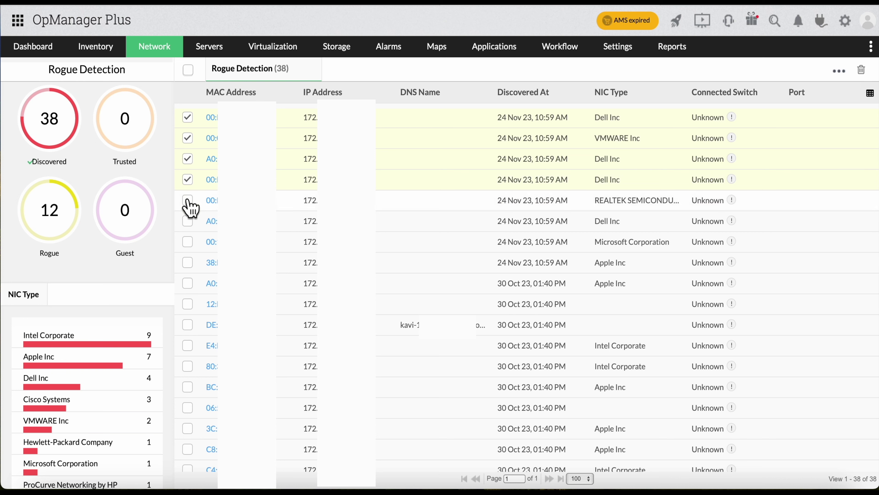
{"action": "left_click", "coordinate": [187, 221]}
{"action": "left_click", "coordinate": [189, 242]}
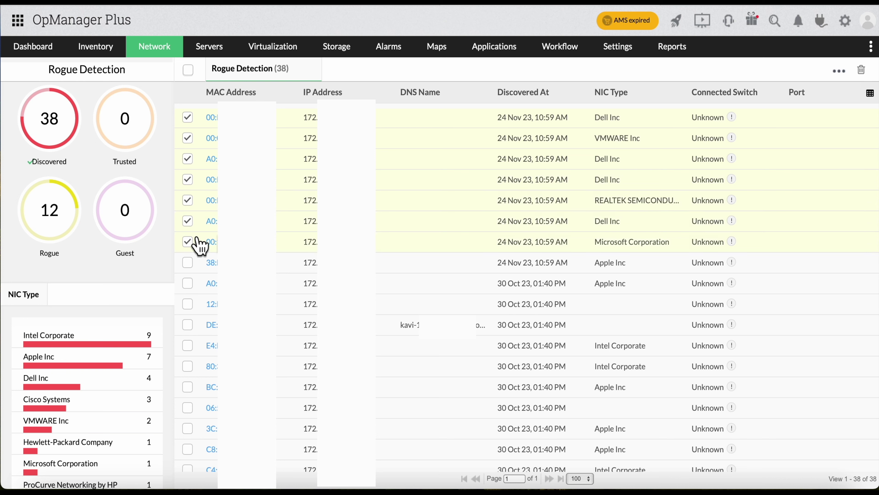
{"action": "left_click", "coordinate": [839, 71]}
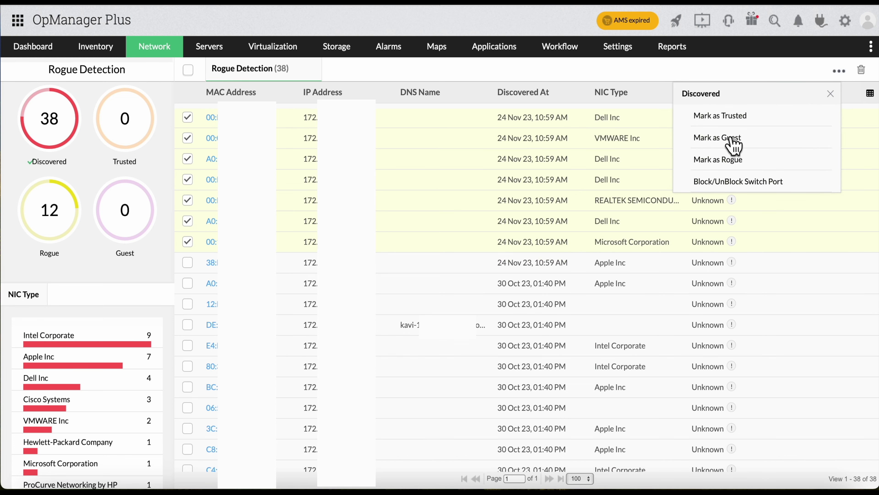
{"action": "left_click", "coordinate": [740, 138]}
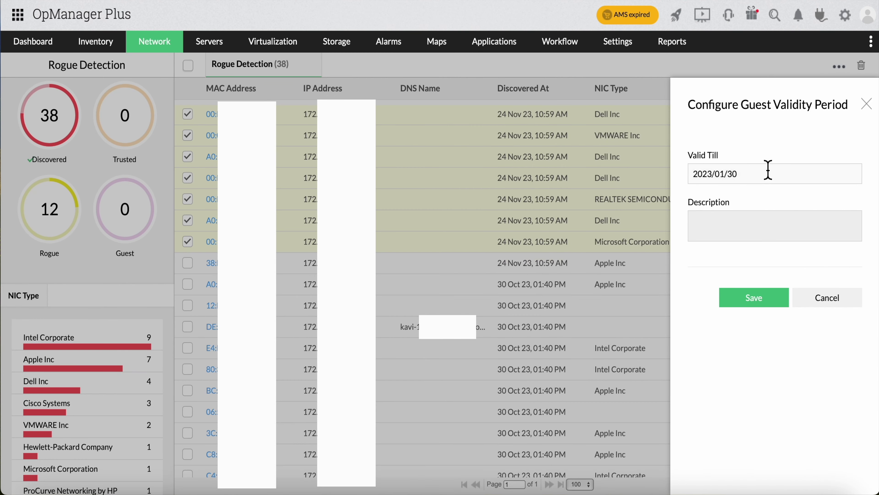
Step: Set guest validity to 2023/12/05 with description 'onboarding team devices', save, and show the guest list
{"action": "left_click", "coordinate": [768, 173]}
{"action": "left_click", "coordinate": [852, 195]}
{"action": "left_click", "coordinate": [752, 264]}
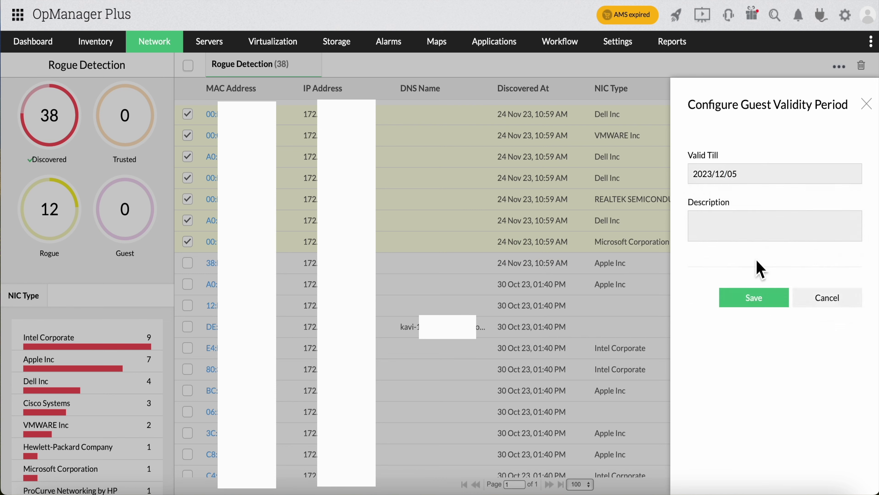
{"action": "left_click", "coordinate": [742, 223]}
{"action": "type", "text": "onboa"}
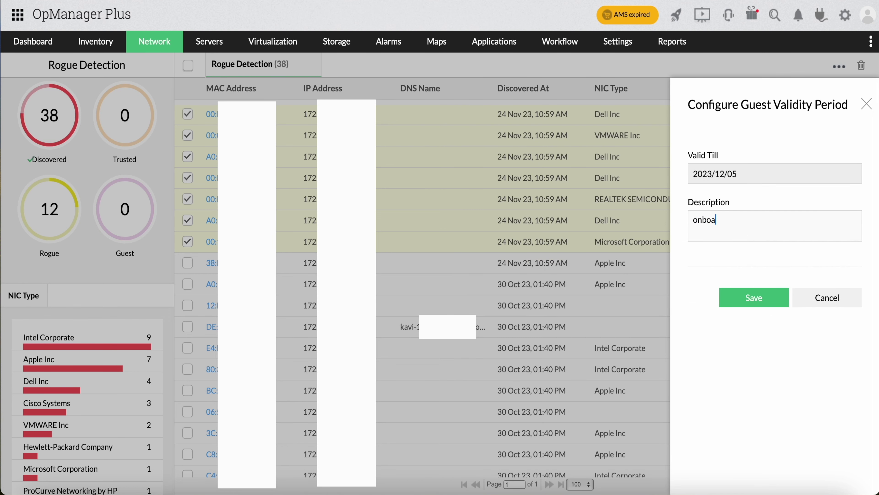
{"action": "type", "text": "rding team devices"}
{"action": "left_click", "coordinate": [749, 297]}
{"action": "left_click", "coordinate": [142, 206]}
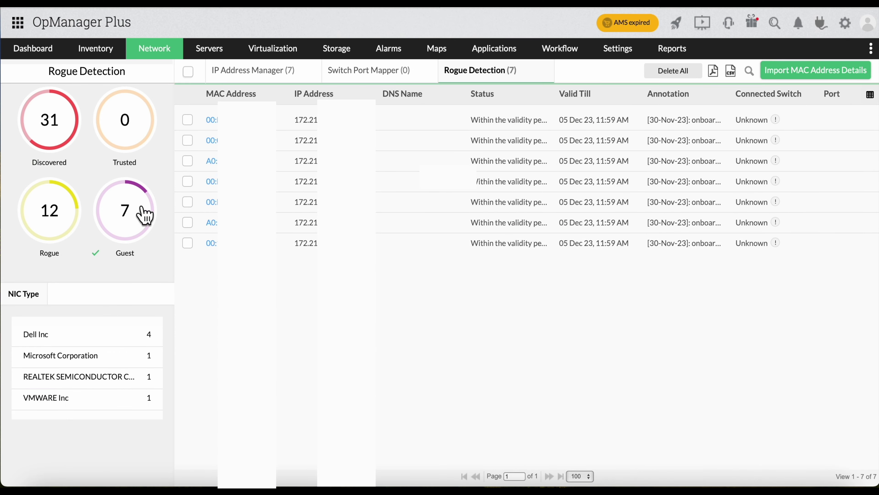
Step: Mark seven discovered devices as trusted and import more trusted devices from trusteddevices.csv
{"action": "left_click", "coordinate": [55, 134]}
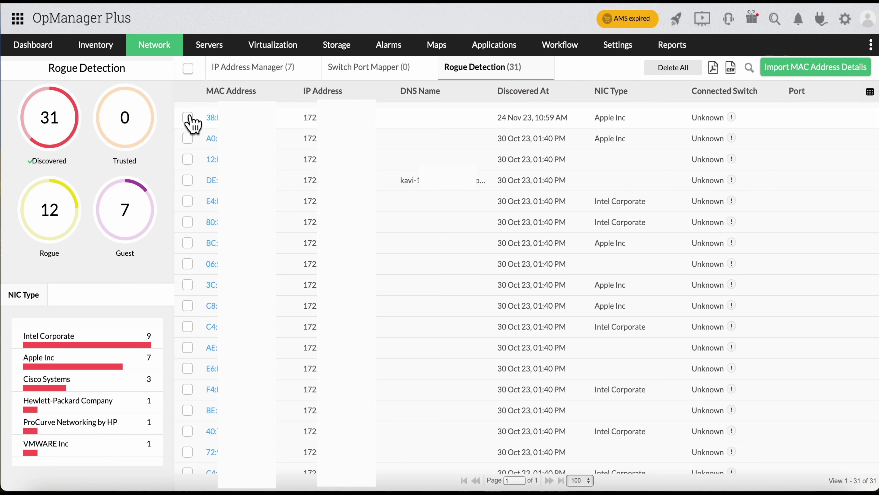
{"action": "left_click_drag", "start_coordinate": [189, 118], "coordinate": [189, 244]}
{"action": "left_click", "coordinate": [839, 65]}
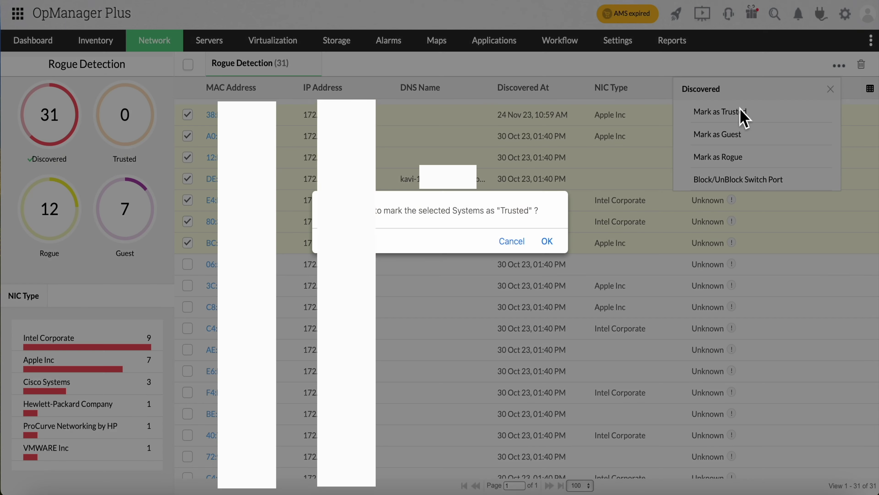
{"action": "left_click", "coordinate": [549, 243]}
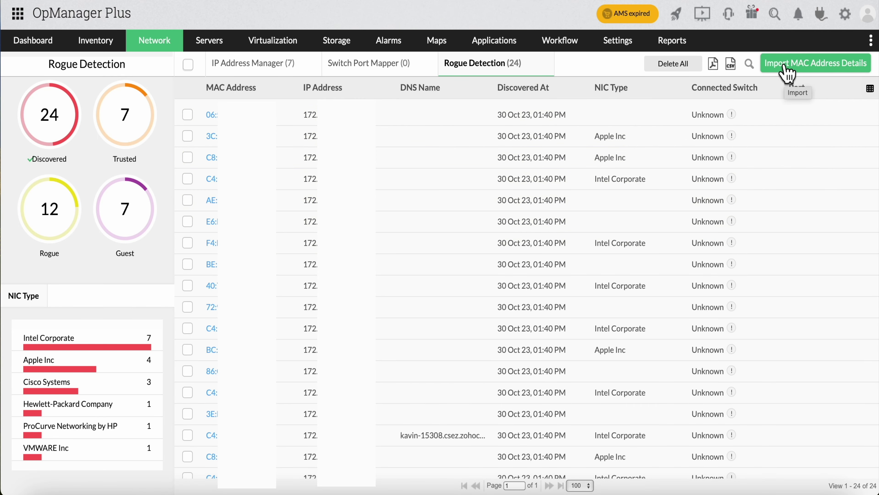
{"action": "left_click", "coordinate": [787, 71]}
{"action": "left_click", "coordinate": [834, 300]}
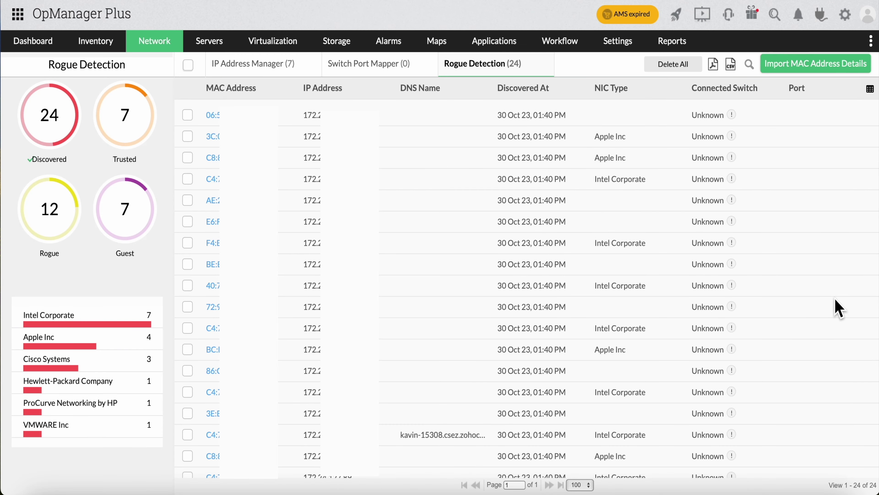
Step: Save the primary mail server settings: server smtp, port 8066, 60-second timeout
{"action": "left_click", "coordinate": [611, 54]}
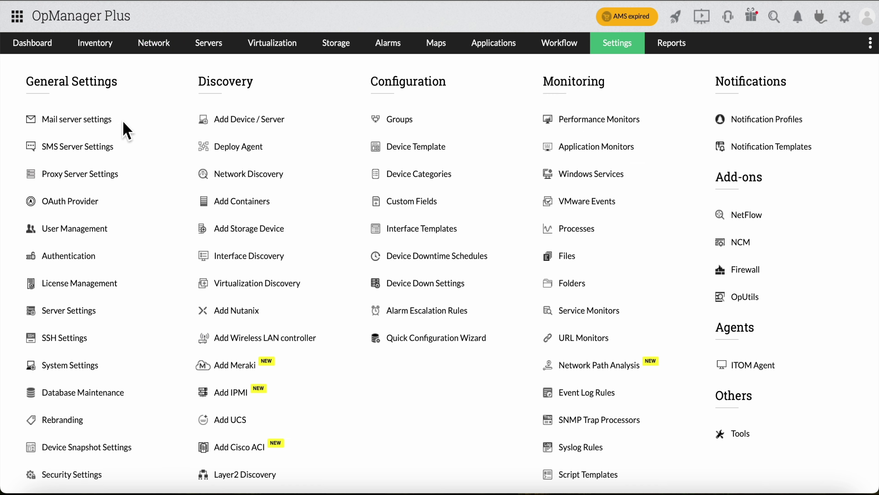
{"action": "left_click", "coordinate": [110, 132]}
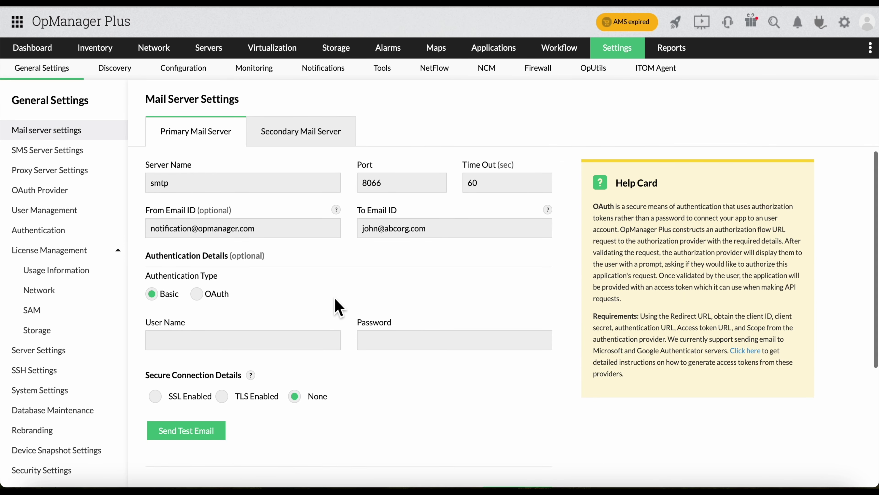
{"action": "scroll", "coordinate": [338, 308], "scroll_direction": "down", "scroll_amount": 4}
{"action": "left_click", "coordinate": [503, 366]}
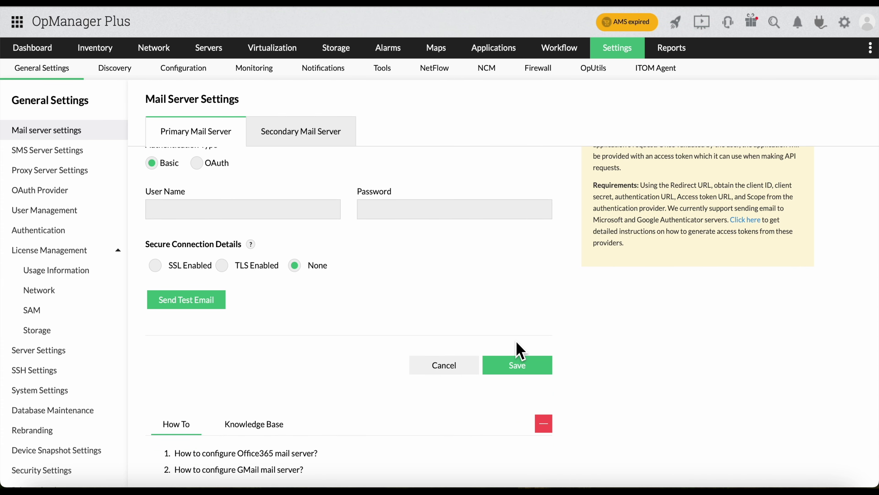
Step: Turn on ARP spoofing email alerts in the OpUtils Rogue Detection notifications and save them
{"action": "left_click", "coordinate": [623, 52]}
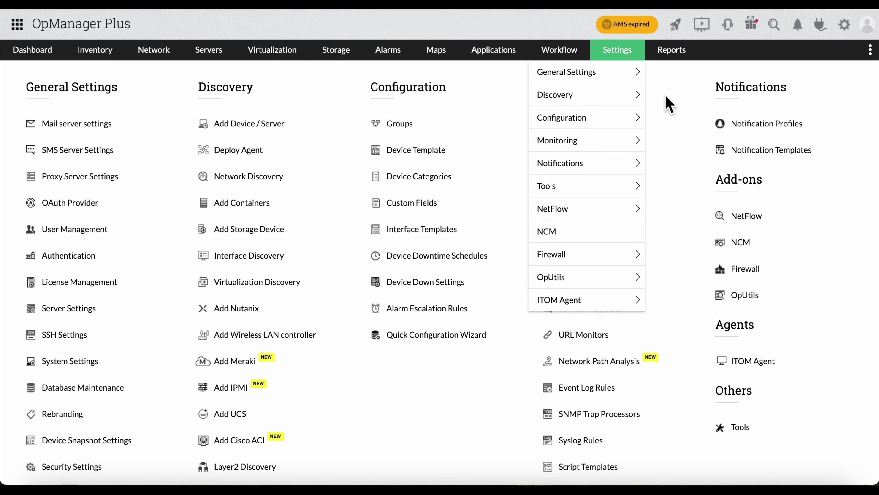
{"action": "left_click", "coordinate": [754, 298]}
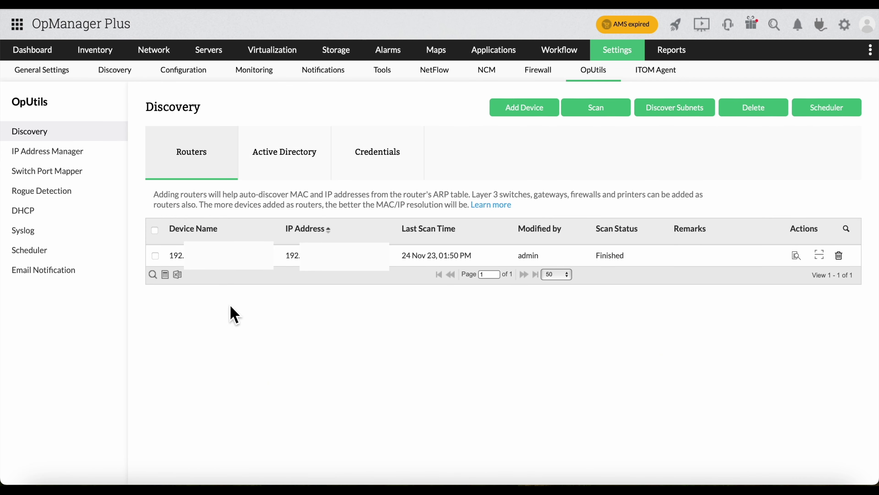
{"action": "left_click", "coordinate": [81, 272]}
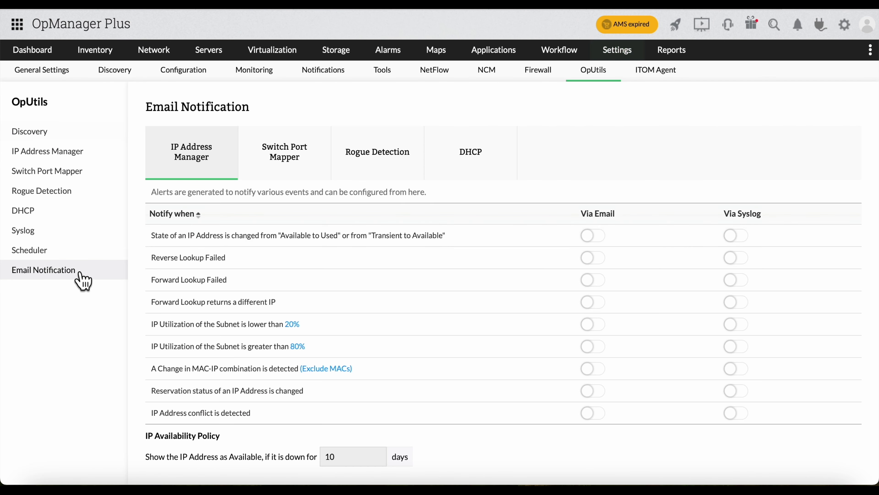
{"action": "left_click", "coordinate": [359, 173]}
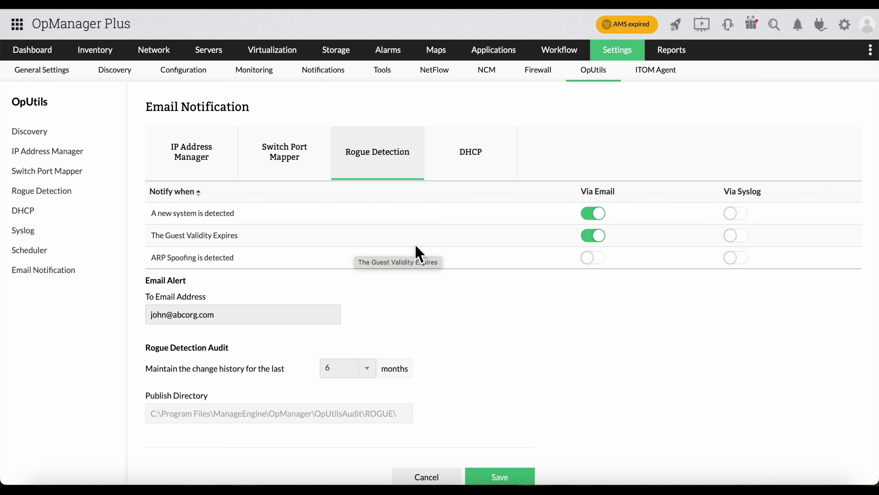
{"action": "left_click", "coordinate": [585, 260]}
{"action": "left_click", "coordinate": [502, 471]}
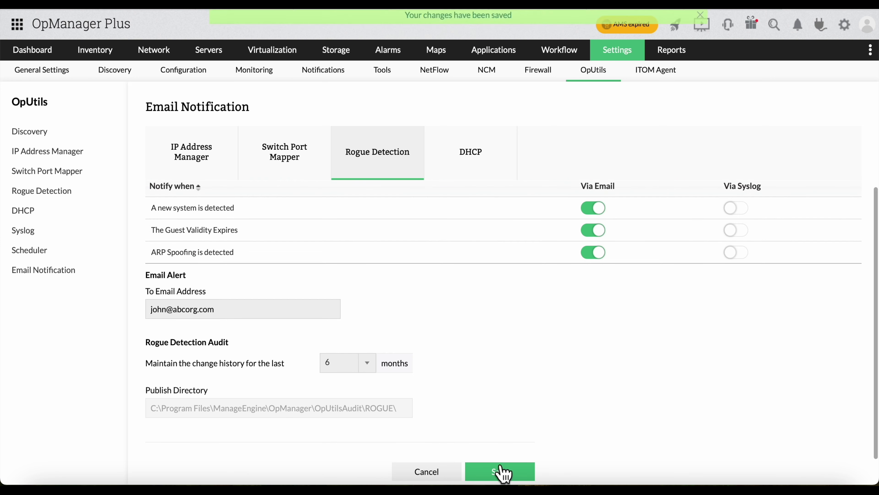